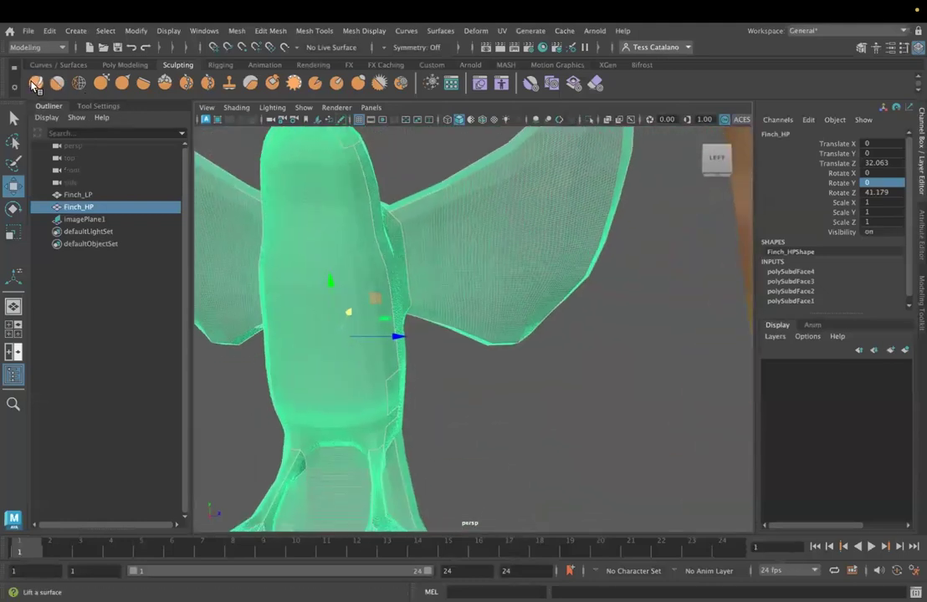
Step: Start sculpting on Finch_HP with the sculpting brush settings displayed and the Smooth tool active
{"action": "left_click", "coordinate": [33, 86]}
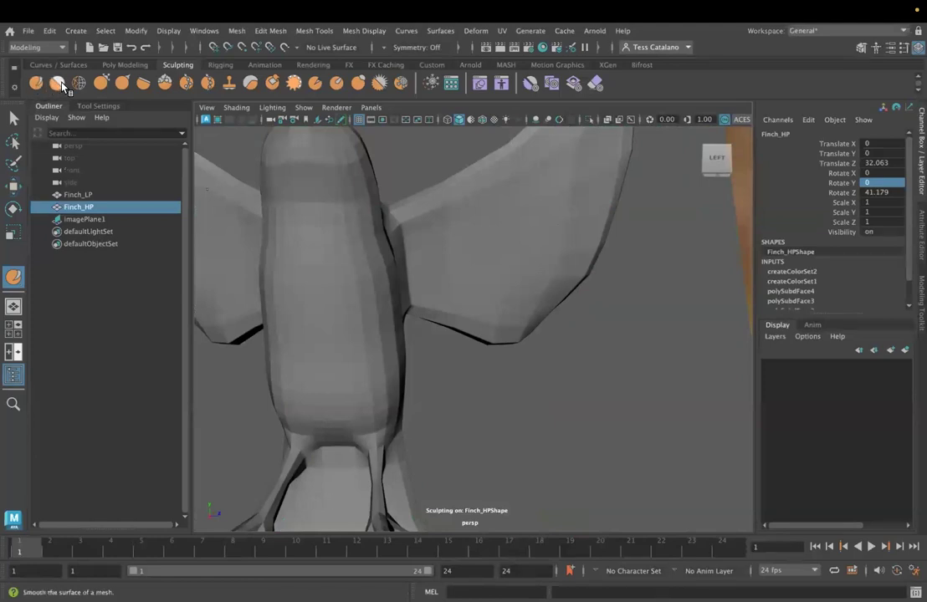
{"action": "left_click", "coordinate": [58, 82]}
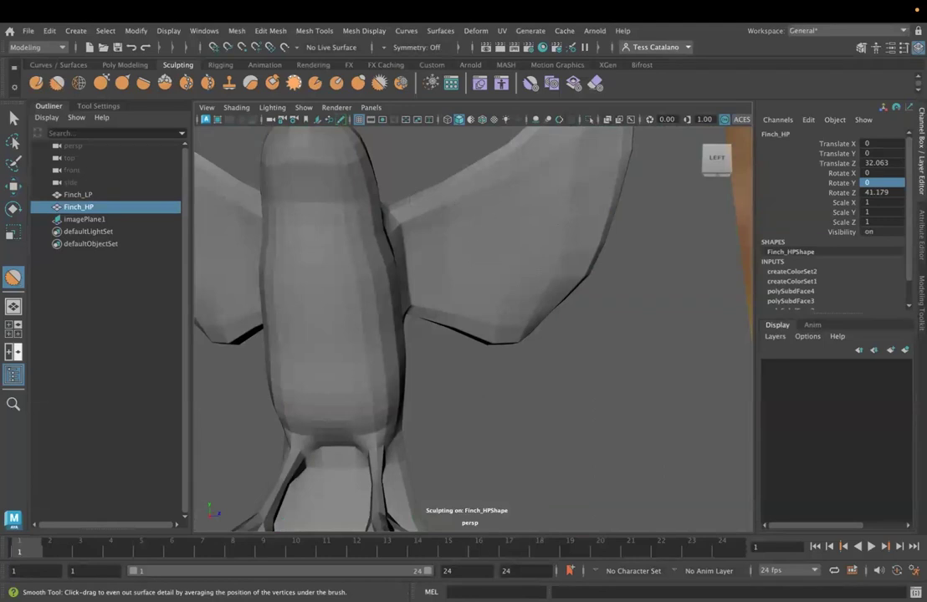
{"action": "left_click", "coordinate": [98, 105]}
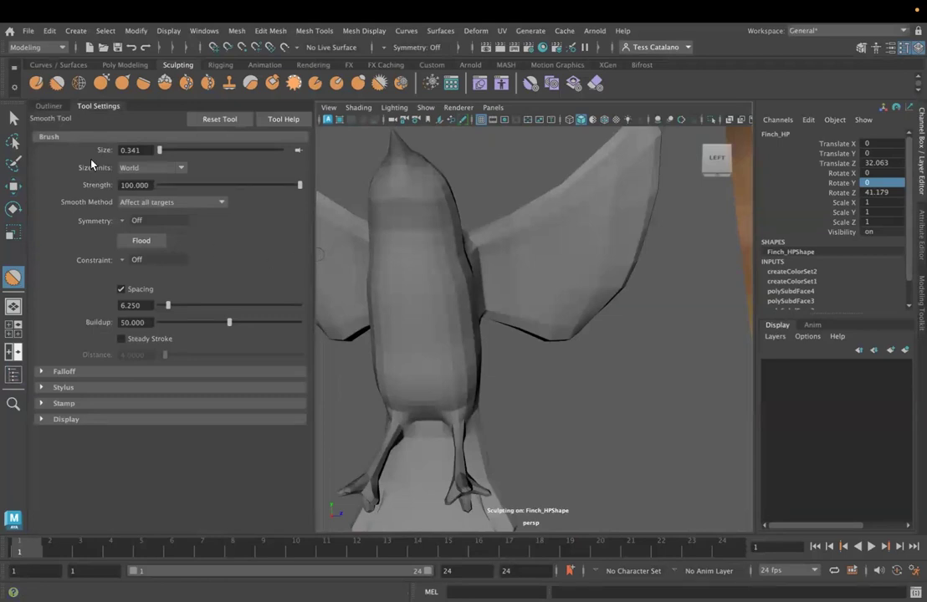
{"action": "left_click", "coordinate": [37, 84]}
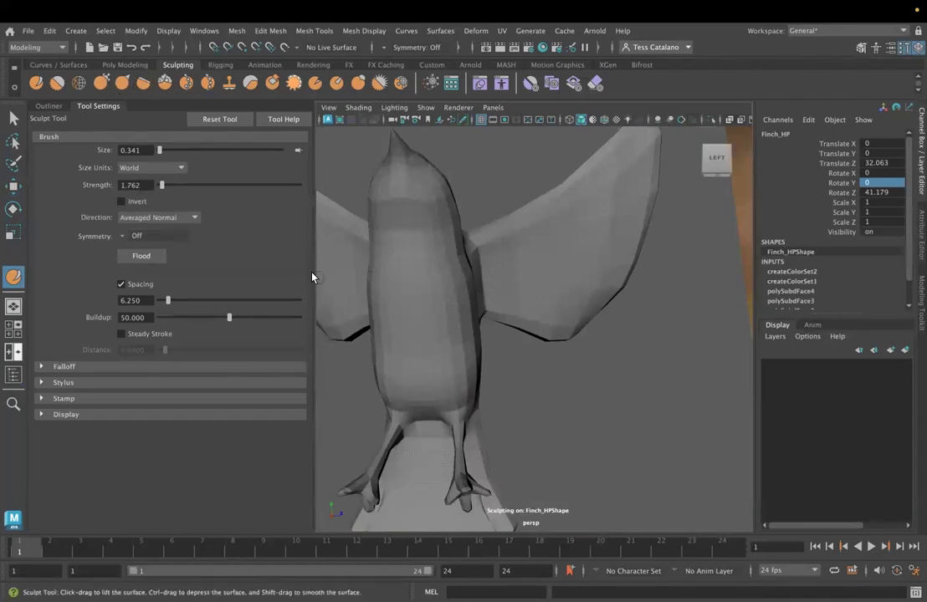
{"action": "left_click", "coordinate": [57, 83]}
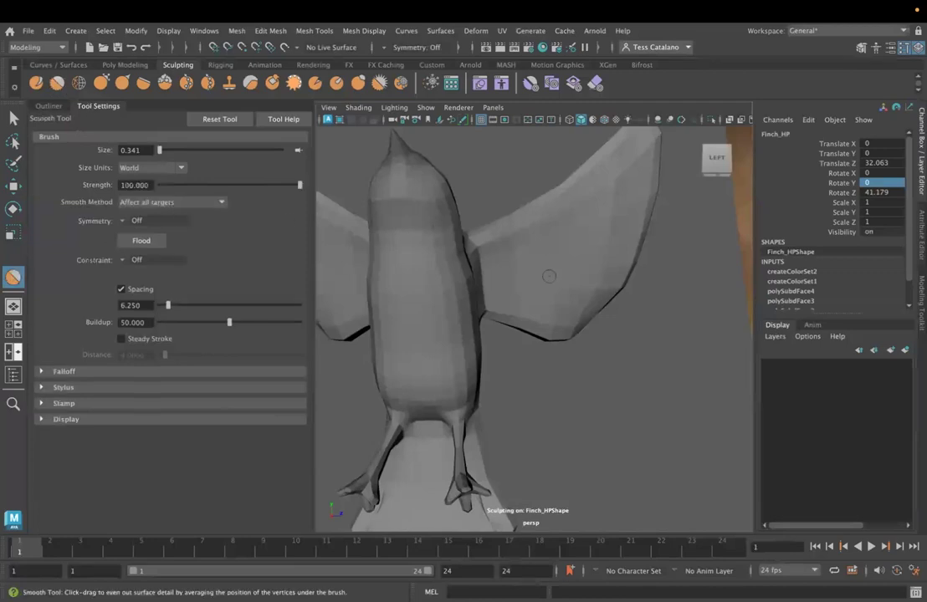
Step: Enlarge the Smooth brush to a size of about 1.33 and smooth the faceted surface of the finch's wing
{"action": "key", "text": "b"}
{"action": "left_click_drag", "start_coordinate": [521, 268], "coordinate": [507, 261]}
{"action": "scroll", "coordinate": [577, 296], "scroll_direction": "up", "scroll_amount": 3}
{"action": "left_click_drag", "start_coordinate": [565, 302], "coordinate": [562, 261], "text": "alt"}
{"action": "left_click_drag", "start_coordinate": [502, 312], "coordinate": [569, 321], "text": "alt"}
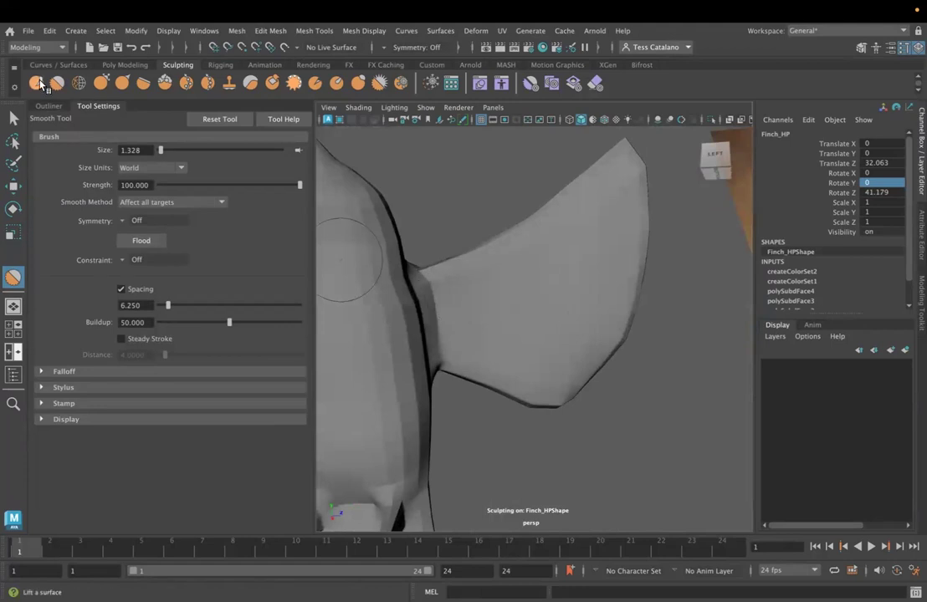
Step: Try to pull feather bumps along the wing's trailing edge near the body with the Grab tool
{"action": "left_click", "coordinate": [37, 83]}
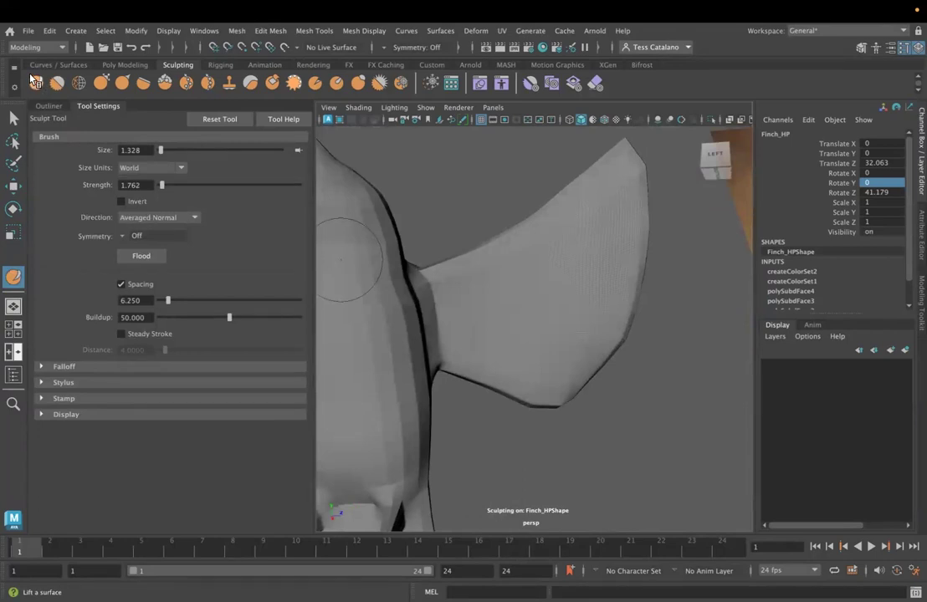
{"action": "left_click", "coordinate": [96, 78]}
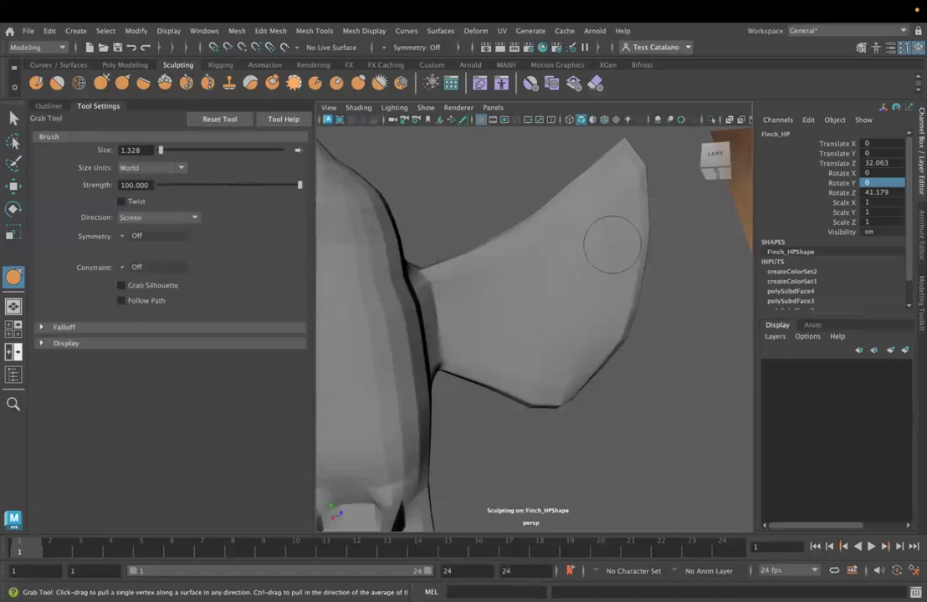
{"action": "left_click_drag", "start_coordinate": [611, 258], "coordinate": [592, 308], "text": "alt"}
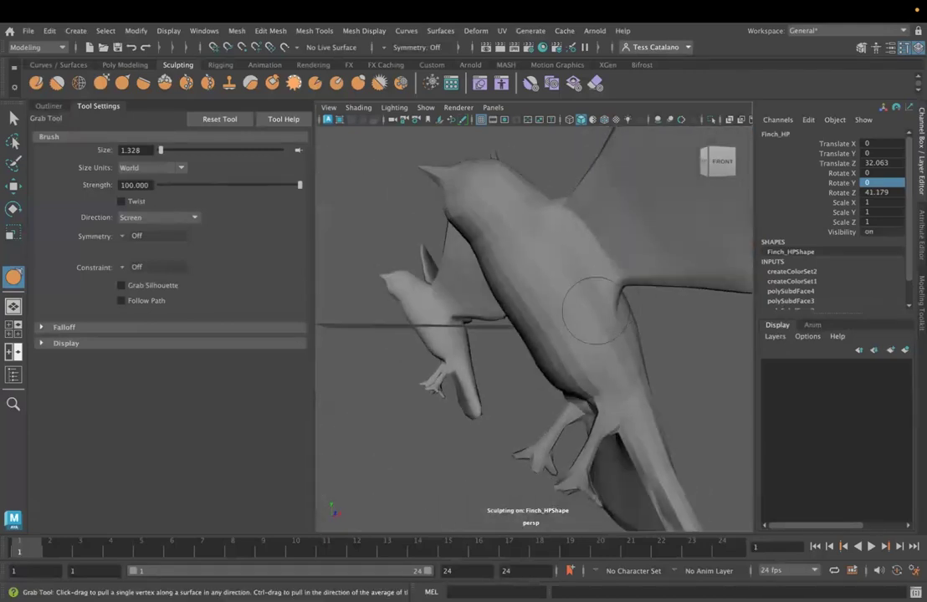
{"action": "middle_click_drag", "start_coordinate": [594, 310], "coordinate": [456, 333], "text": "alt"}
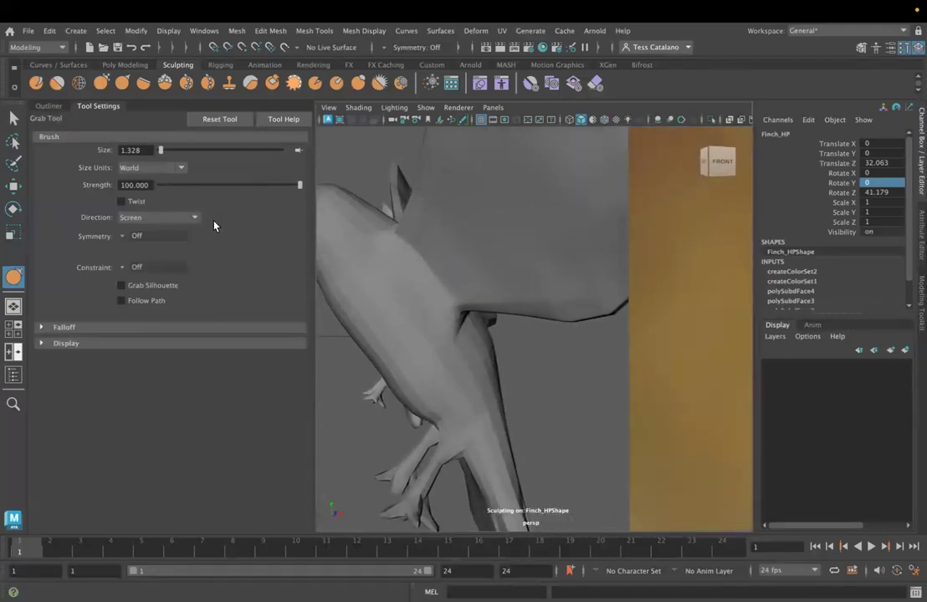
{"action": "mouse_move", "coordinate": [489, 268]}
{"action": "left_mouse_down", "text": "alt"}
{"action": "mouse_move", "coordinate": [437, 290]}
{"action": "mouse_move", "coordinate": [598, 343]}
{"action": "left_mouse_up", "text": "alt"}
{"action": "scroll", "coordinate": [602, 310], "scroll_direction": "up", "scroll_amount": 8}
{"action": "middle_click_drag", "start_coordinate": [608, 289], "coordinate": [474, 318], "text": "alt"}
{"action": "scroll", "coordinate": [494, 316], "scroll_direction": "down", "scroll_amount": 8}
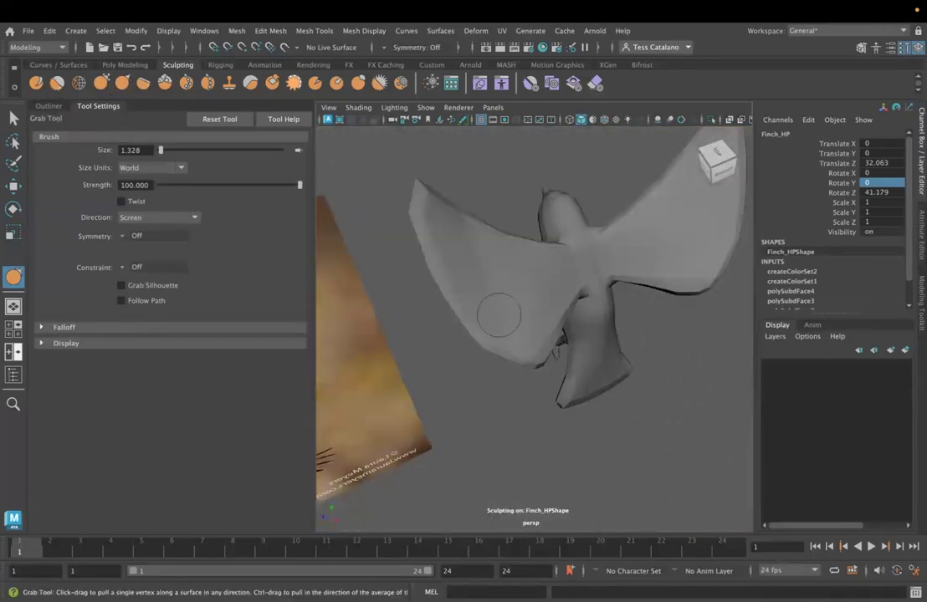
{"action": "scroll", "coordinate": [500, 315], "scroll_direction": "down", "scroll_amount": 2}
{"action": "left_click_drag", "start_coordinate": [499, 315], "coordinate": [456, 312], "text": "alt"}
{"action": "scroll", "coordinate": [550, 319], "scroll_direction": "down", "scroll_amount": 4}
{"action": "middle_click_drag", "start_coordinate": [550, 320], "coordinate": [519, 292], "text": "alt"}
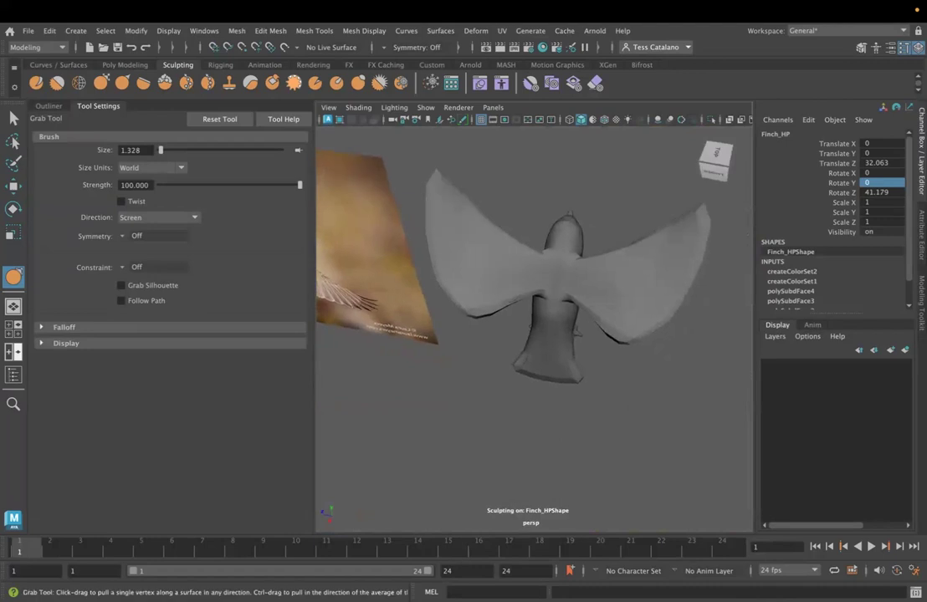
{"action": "scroll", "coordinate": [519, 292], "scroll_direction": "down", "scroll_amount": 4}
{"action": "mouse_move", "coordinate": [496, 316]}
{"action": "left_mouse_down", "text": "alt"}
{"action": "mouse_move", "coordinate": [507, 224]}
{"action": "mouse_move", "coordinate": [503, 259]}
{"action": "mouse_move", "coordinate": [473, 250]}
{"action": "mouse_move", "coordinate": [469, 270]}
{"action": "left_mouse_up", "text": "alt"}
{"action": "scroll", "coordinate": [503, 263], "scroll_direction": "up", "scroll_amount": 10}
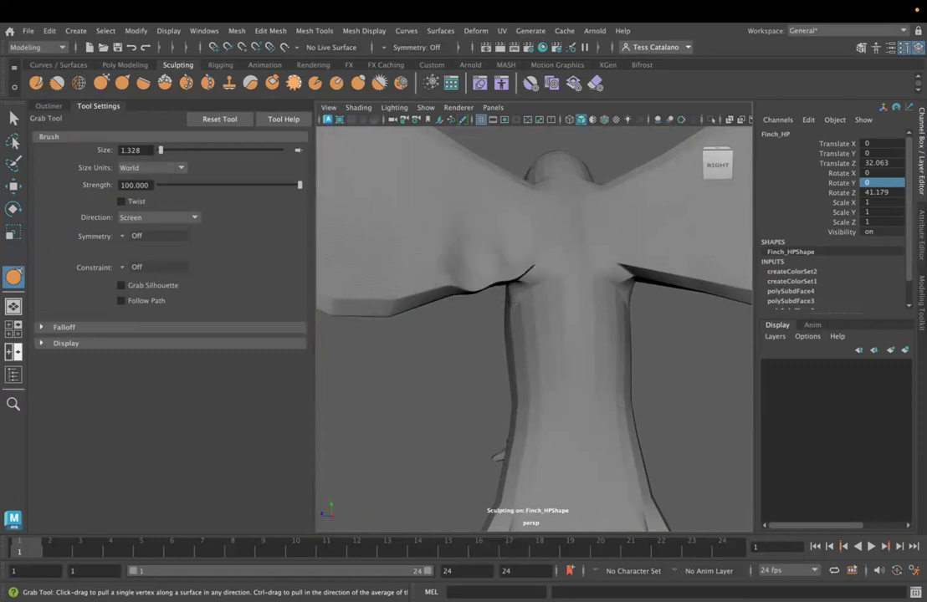
{"action": "left_click_drag", "start_coordinate": [439, 202], "coordinate": [436, 219]}
{"action": "left_click_drag", "start_coordinate": [437, 220], "coordinate": [438, 235]}
{"action": "left_click_drag", "start_coordinate": [438, 235], "coordinate": [430, 289]}
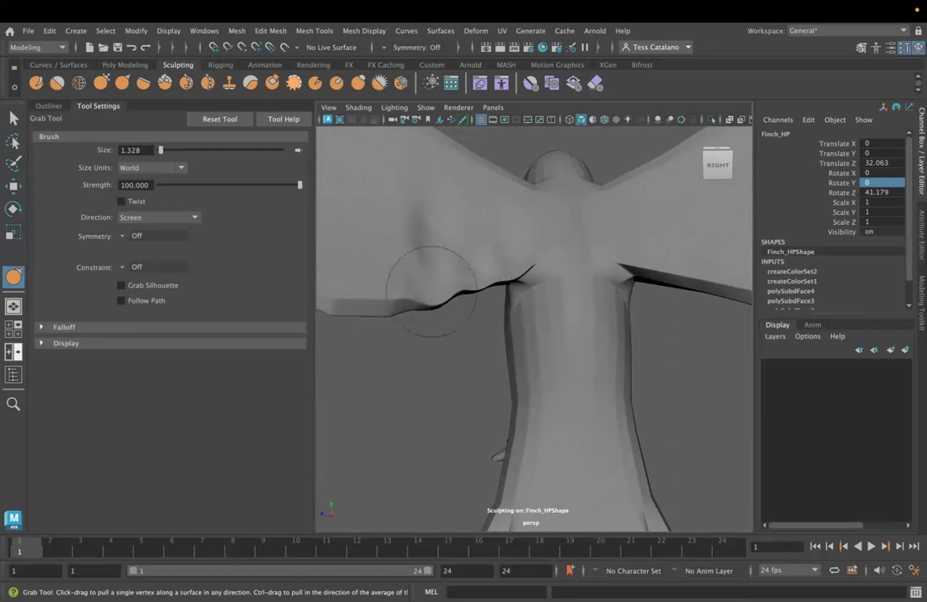
{"action": "mouse_move", "coordinate": [400, 203]}
{"action": "left_mouse_down"}
{"action": "mouse_move", "coordinate": [371, 249]}
{"action": "mouse_move", "coordinate": [391, 303]}
{"action": "left_mouse_up"}
{"action": "middle_click_drag", "start_coordinate": [392, 297], "coordinate": [465, 323], "text": "alt"}
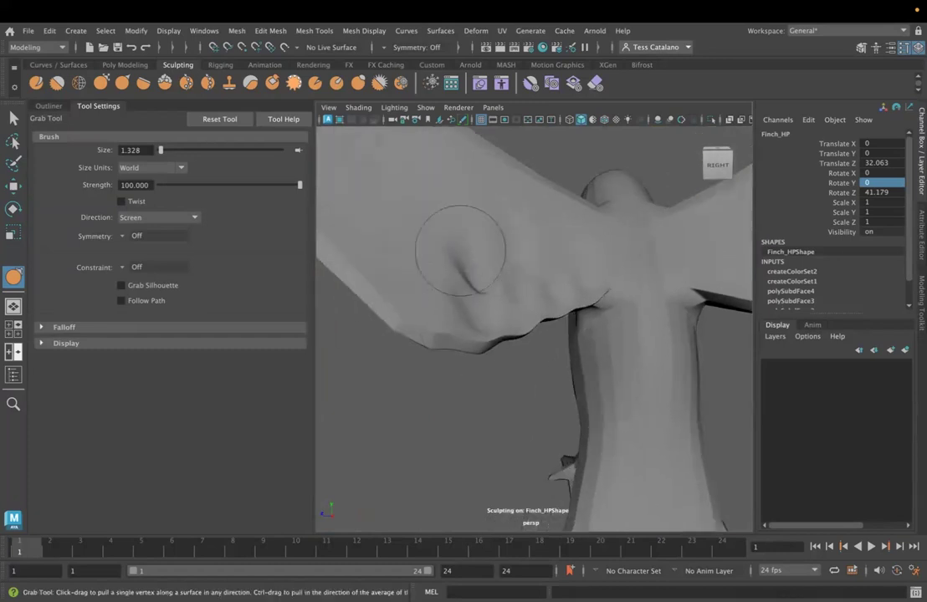
{"action": "mouse_move", "coordinate": [421, 234]}
{"action": "left_mouse_down", "text": "alt"}
{"action": "mouse_move", "coordinate": [485, 252]}
{"action": "mouse_move", "coordinate": [459, 264]}
{"action": "mouse_move", "coordinate": [465, 241]}
{"action": "mouse_move", "coordinate": [440, 254]}
{"action": "left_mouse_up", "text": "alt"}
Step: Undo all the Grab strokes on the wing
{"action": "key", "text": "super+z"}
{"action": "key", "text": "super+z"}
{"action": "key", "text": "super+z"}
{"action": "key", "text": "super+z"}
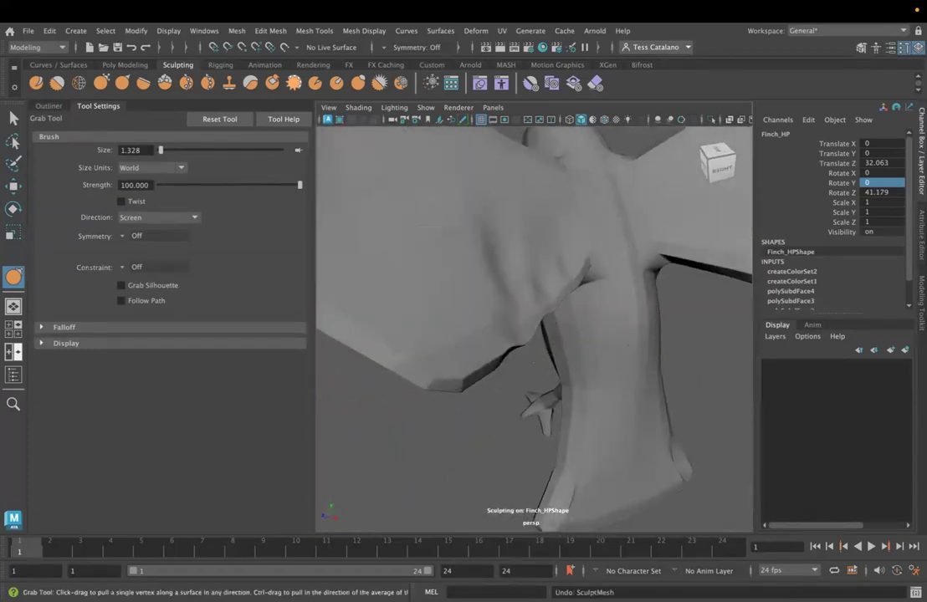
{"action": "key", "text": "super+z"}
{"action": "key", "text": "super+z"}
{"action": "key", "text": "super+z"}
{"action": "key", "text": "super+z"}
{"action": "key", "text": "super+z"}
{"action": "key", "text": "super+z"}
{"action": "key", "text": "super+z"}
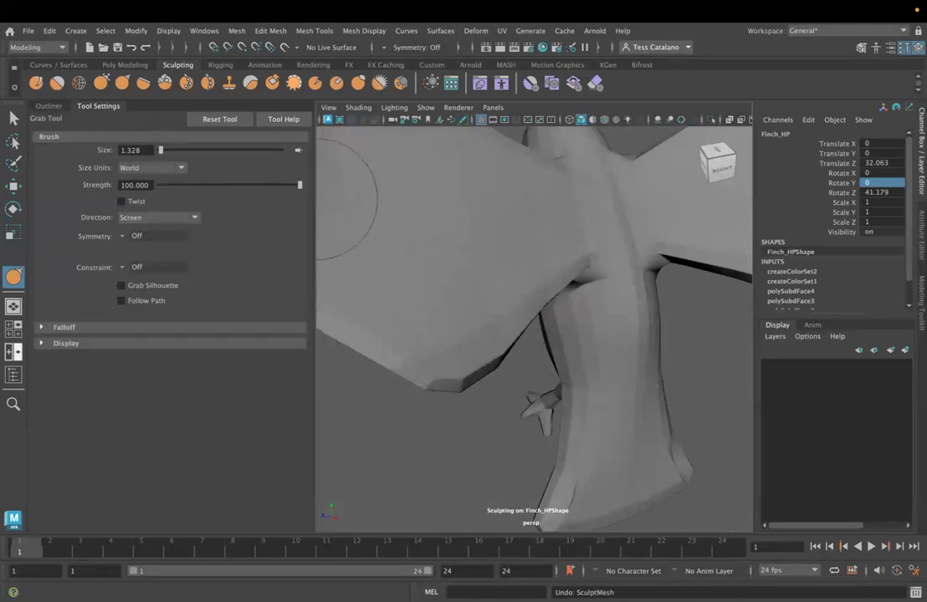
Step: Switch to the Sculpt tool, test a raised stroke near the wing root, and undo it
{"action": "left_click", "coordinate": [36, 82]}
{"action": "mouse_move", "coordinate": [553, 213]}
{"action": "left_mouse_down"}
{"action": "mouse_move", "coordinate": [568, 260]}
{"action": "mouse_move", "coordinate": [561, 274]}
{"action": "left_mouse_up"}
{"action": "key", "text": "super+z"}
{"action": "key", "text": "super+z"}
{"action": "key", "text": "super+z"}
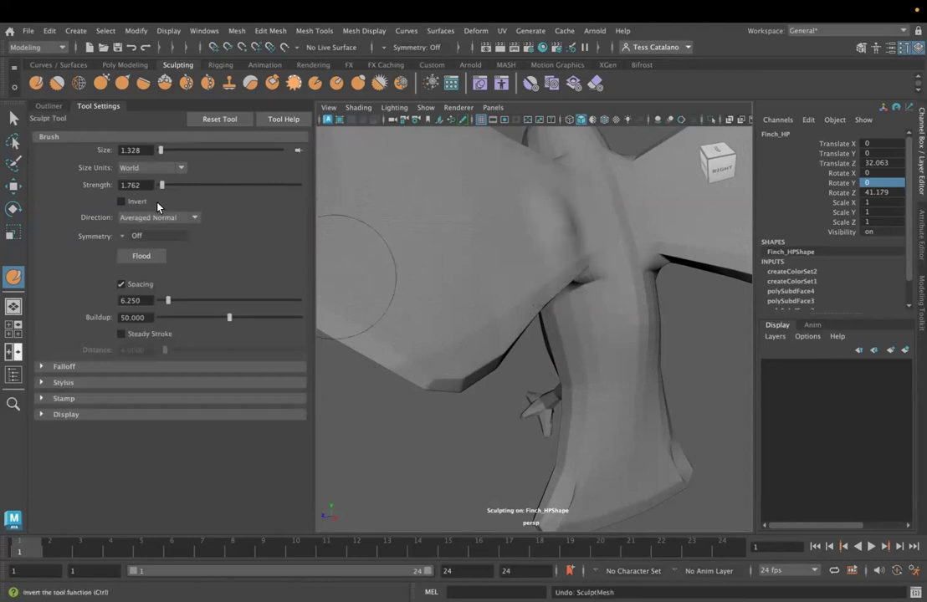
Step: Sculpt raised feather ridges running to the wing's trailing edge, using strength 0.5 and a brush size of about 0.83
{"action": "double_click", "coordinate": [134, 185]}
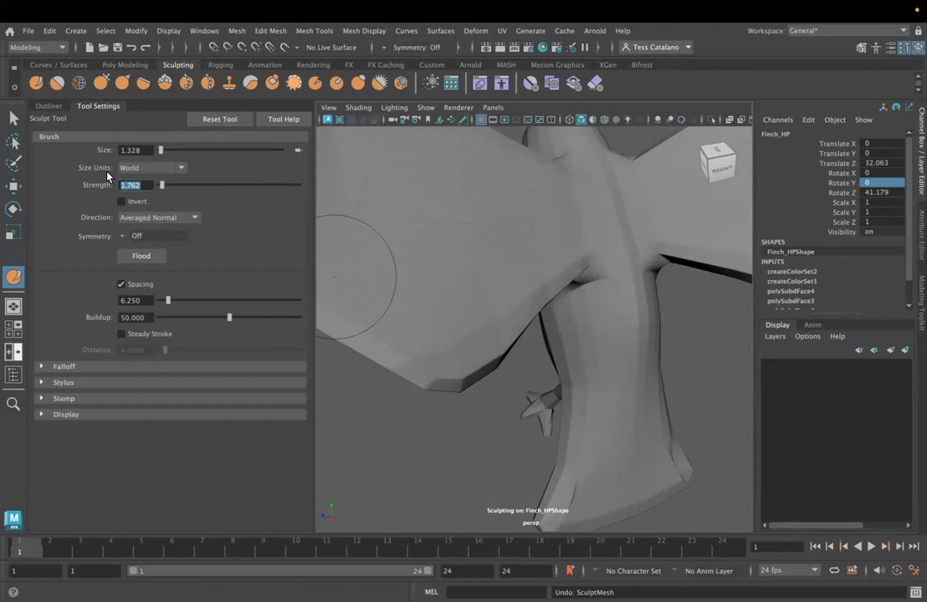
{"action": "type", "text": "0.5"}
{"action": "key", "text": "Return"}
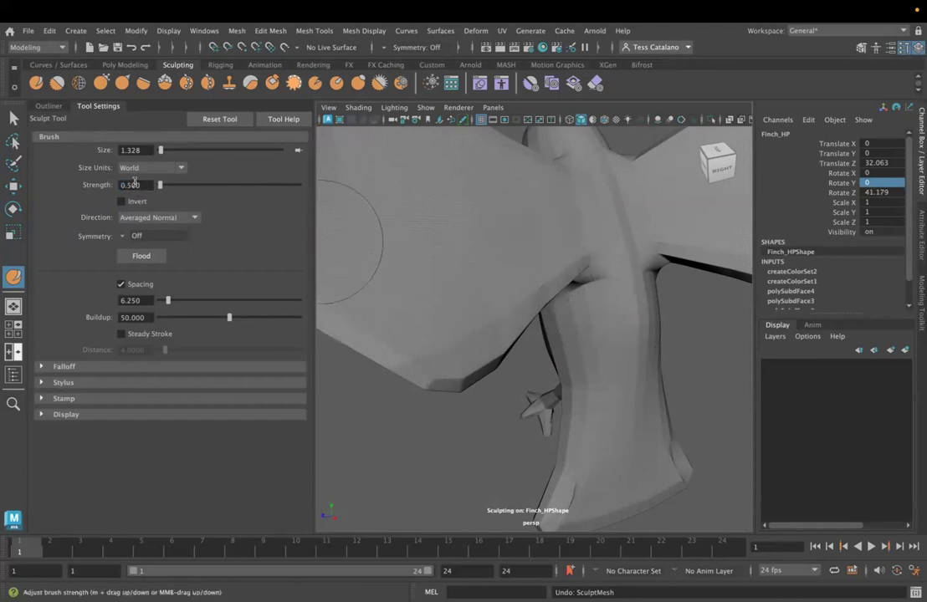
{"action": "left_click_drag", "start_coordinate": [460, 322], "coordinate": [532, 255], "text": "alt"}
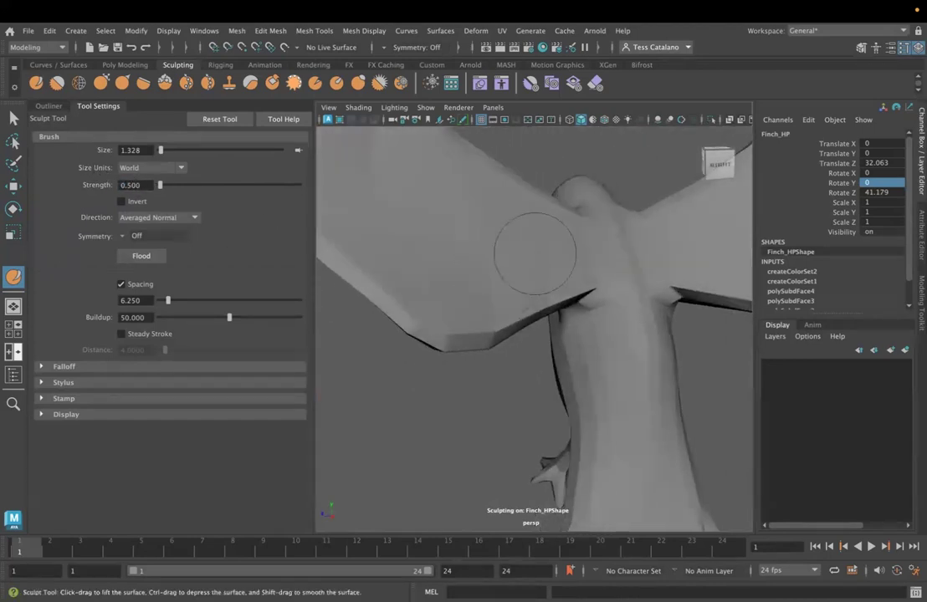
{"action": "scroll", "coordinate": [531, 289], "scroll_direction": "down", "scroll_amount": 4}
{"action": "scroll", "coordinate": [532, 292], "scroll_direction": "up", "scroll_amount": 8}
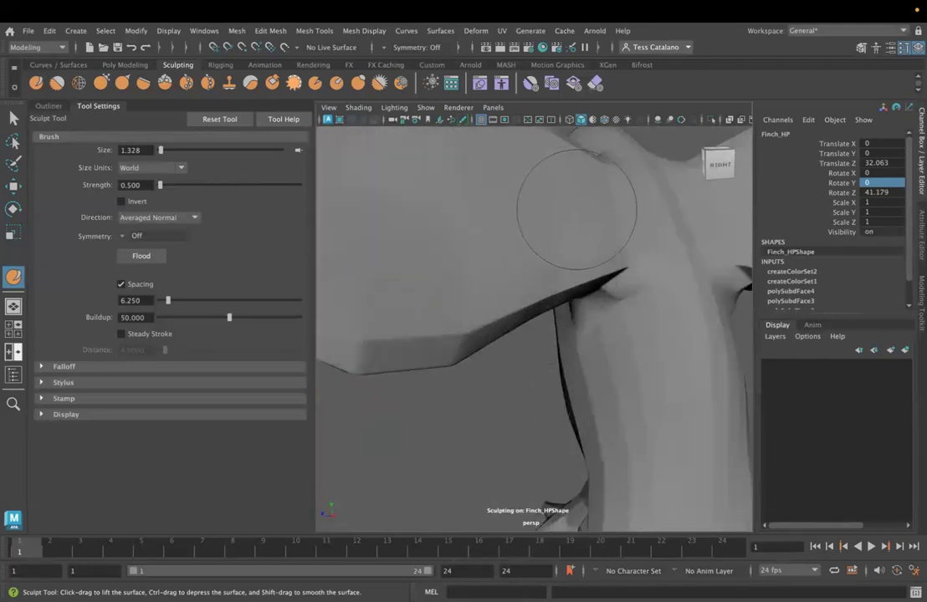
{"action": "key", "text": "b"}
{"action": "mouse_move", "coordinate": [574, 210]}
{"action": "left_mouse_down"}
{"action": "mouse_move", "coordinate": [554, 210]}
{"action": "mouse_move", "coordinate": [591, 241]}
{"action": "mouse_move", "coordinate": [590, 262]}
{"action": "mouse_move", "coordinate": [552, 191]}
{"action": "mouse_move", "coordinate": [547, 254]}
{"action": "left_mouse_up"}
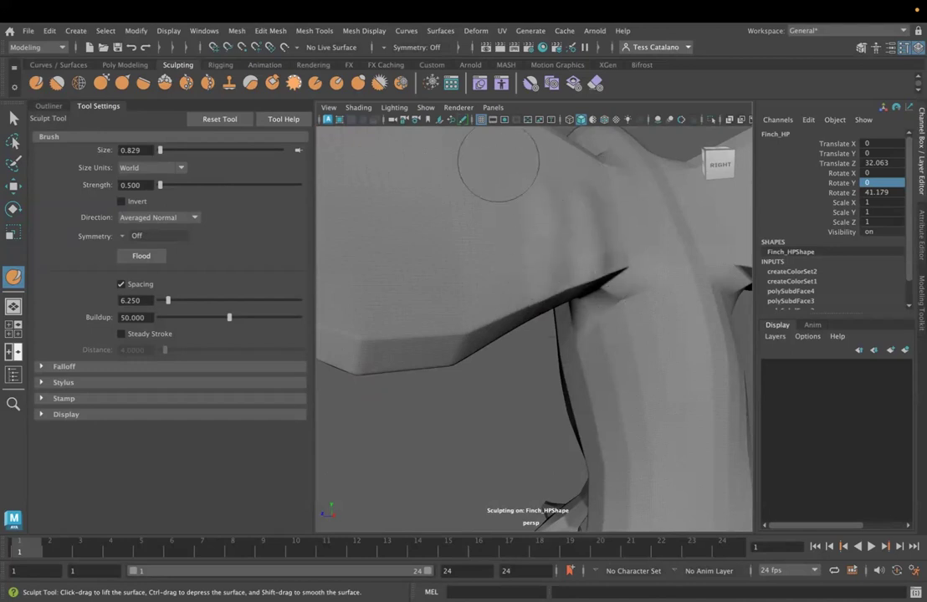
{"action": "left_click_drag", "start_coordinate": [495, 199], "coordinate": [502, 320]}
{"action": "mouse_move", "coordinate": [463, 152]}
{"action": "left_mouse_down"}
{"action": "mouse_move", "coordinate": [458, 214]}
{"action": "mouse_move", "coordinate": [441, 243]}
{"action": "mouse_move", "coordinate": [460, 310]}
{"action": "left_mouse_up"}
{"action": "middle_click_drag", "start_coordinate": [460, 312], "coordinate": [495, 364], "text": "alt"}
{"action": "left_click_drag", "start_coordinate": [495, 364], "coordinate": [448, 351], "text": "alt"}
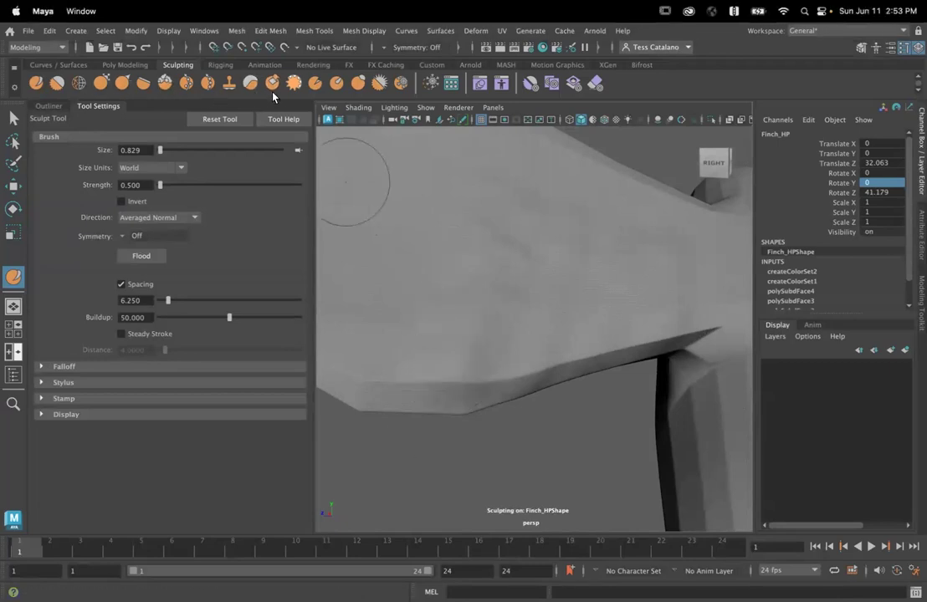
Step: Try to cut a feather line into the wing with the Knife tool at a brush size of about 0.22, and undo it
{"action": "left_click", "coordinate": [320, 85]}
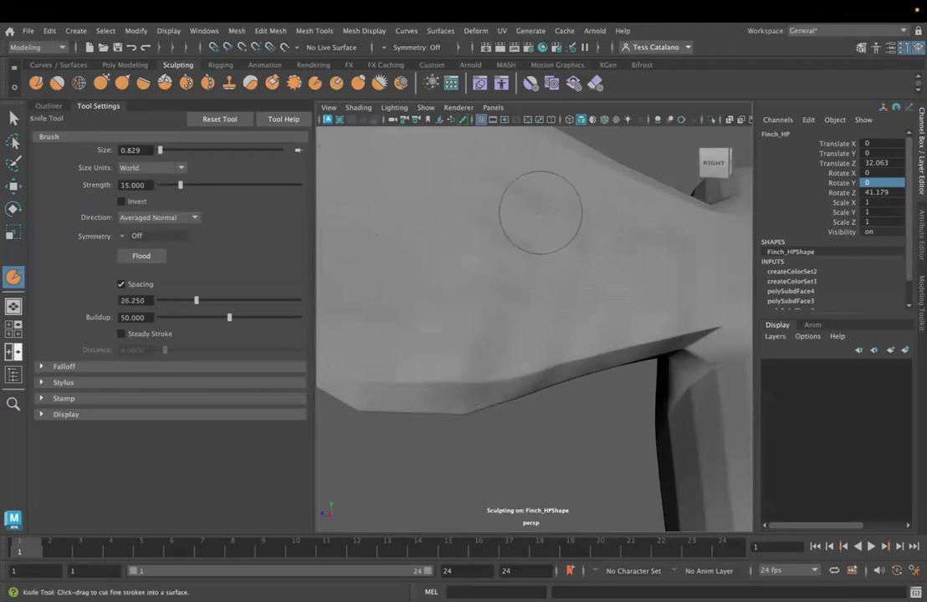
{"action": "key", "text": "b"}
{"action": "mouse_move", "coordinate": [540, 213]}
{"action": "left_mouse_down"}
{"action": "mouse_move", "coordinate": [508, 213]}
{"action": "mouse_move", "coordinate": [518, 255]}
{"action": "mouse_move", "coordinate": [496, 343]}
{"action": "mouse_move", "coordinate": [467, 403]}
{"action": "mouse_move", "coordinate": [509, 412]}
{"action": "left_mouse_up"}
{"action": "key", "text": "super+z"}
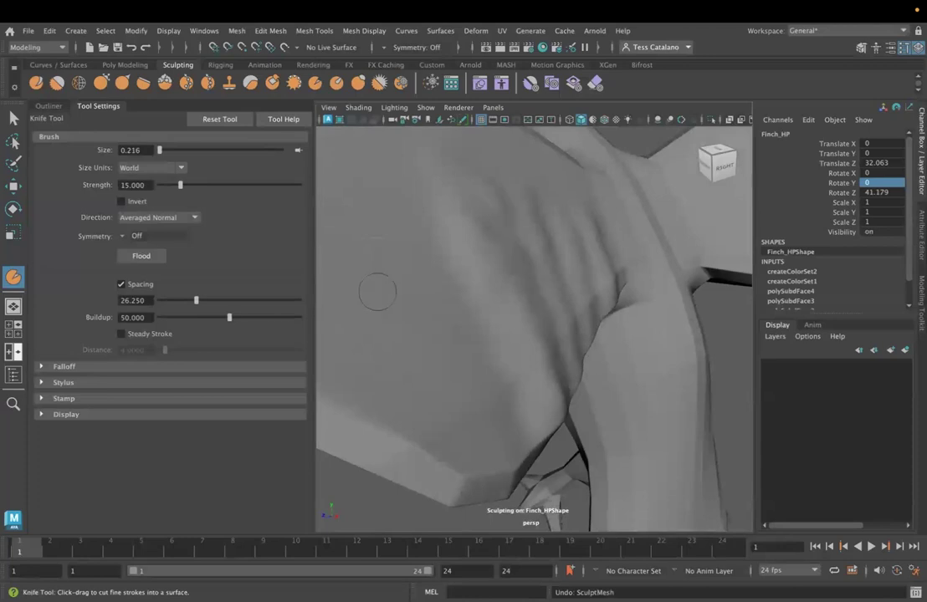
Step: Set the Knife tool's strength to 0.5, try a finer cut near the wing's trailing edge, and undo it
{"action": "left_click_drag", "start_coordinate": [379, 292], "coordinate": [360, 295], "text": "alt"}
{"action": "scroll", "coordinate": [353, 257], "scroll_direction": "down", "scroll_amount": 4}
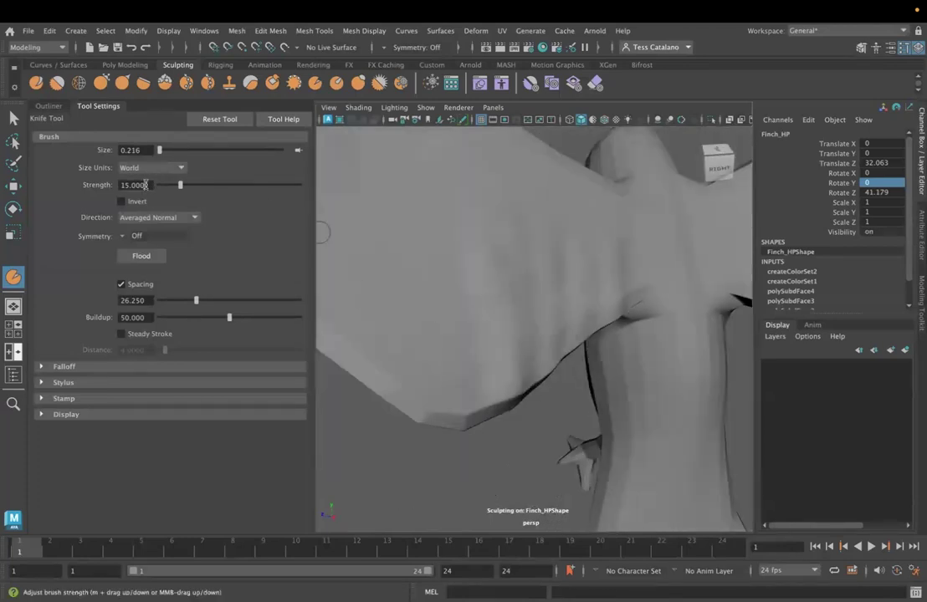
{"action": "left_click_drag", "start_coordinate": [147, 185], "coordinate": [67, 174]}
{"action": "type", "text": "0.5"}
{"action": "key", "text": "Return"}
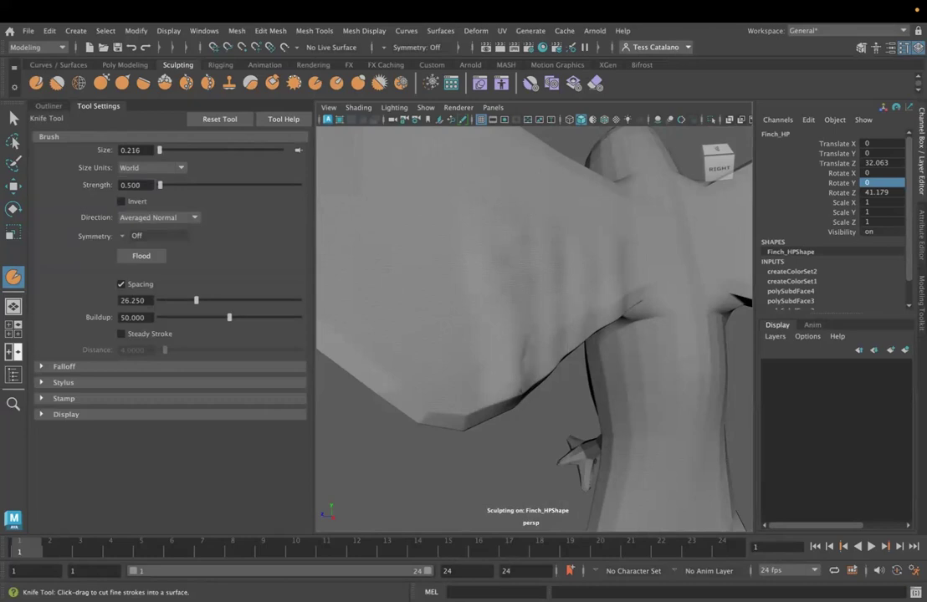
{"action": "left_click_drag", "start_coordinate": [588, 254], "coordinate": [555, 256], "text": "alt"}
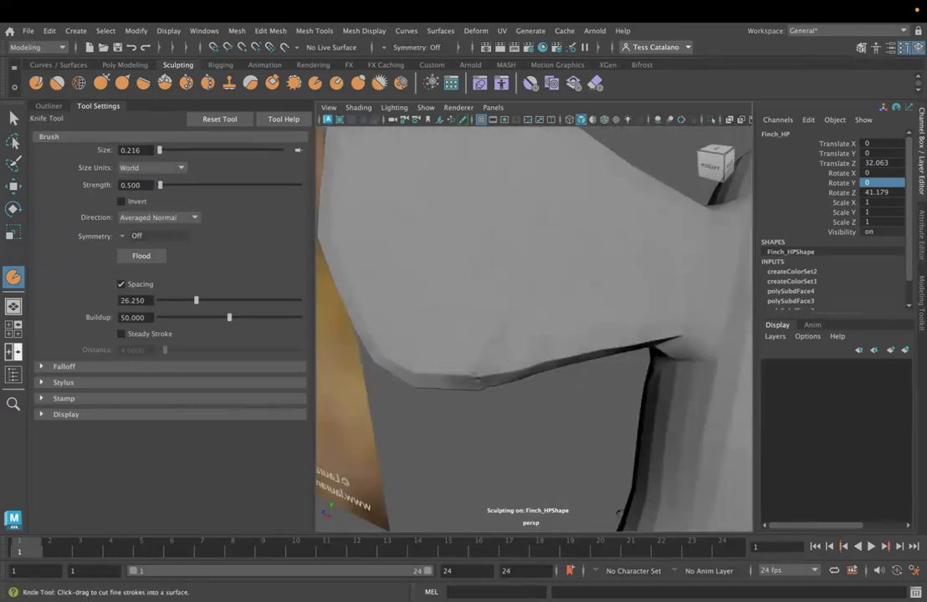
{"action": "key", "text": "ctrl+z"}
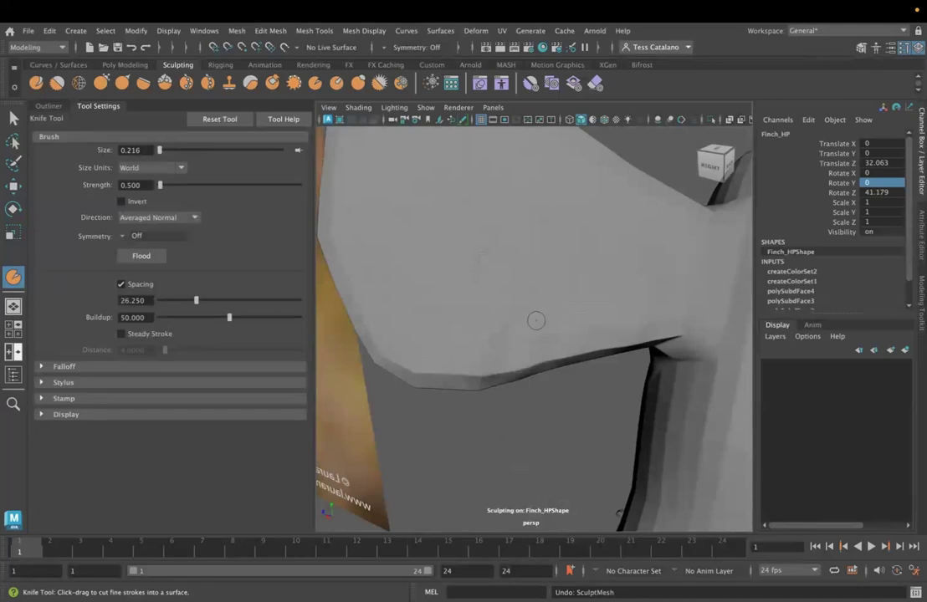
Step: Return to the Sculpt tool, test a raised stroke on the wing at a brush size of about 0.66, and undo it
{"action": "mouse_move", "coordinate": [536, 320]}
{"action": "left_mouse_down", "text": "alt"}
{"action": "mouse_move", "coordinate": [537, 351]}
{"action": "mouse_move", "coordinate": [452, 351]}
{"action": "mouse_move", "coordinate": [431, 341]}
{"action": "left_mouse_up", "text": "alt"}
{"action": "left_click", "coordinate": [36, 82]}
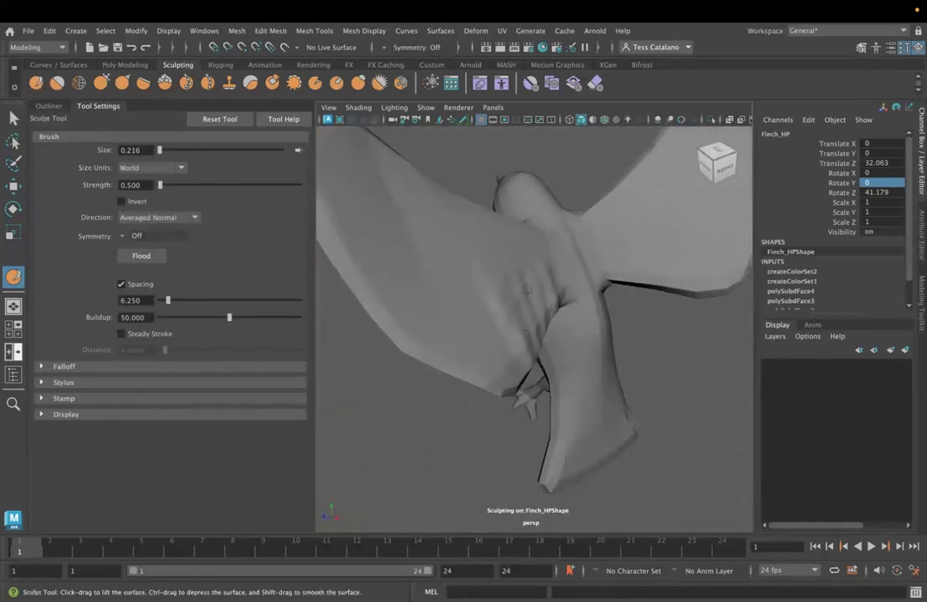
{"action": "key", "text": "b"}
{"action": "left_click_drag", "start_coordinate": [462, 261], "coordinate": [459, 280]}
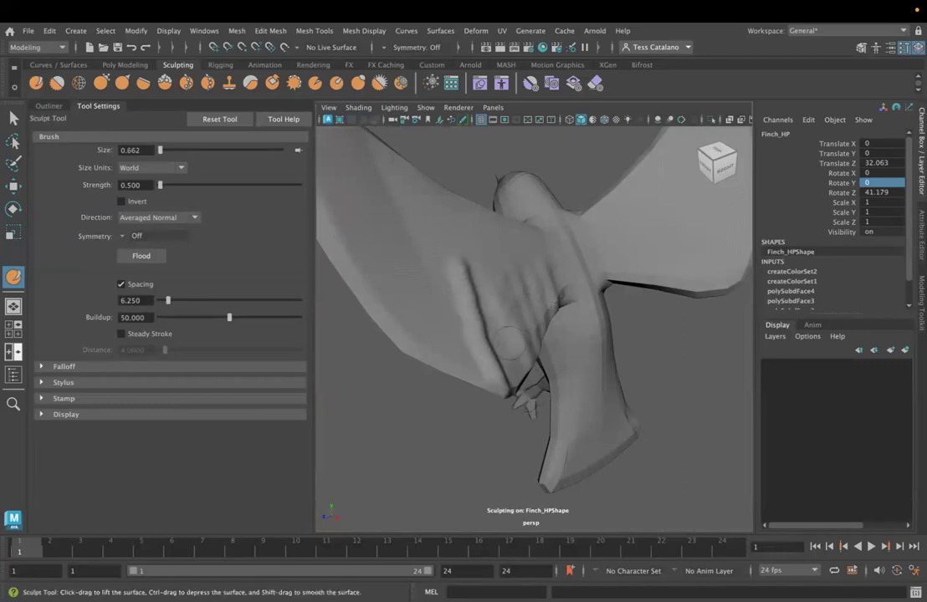
{"action": "key", "text": "ctrl+z"}
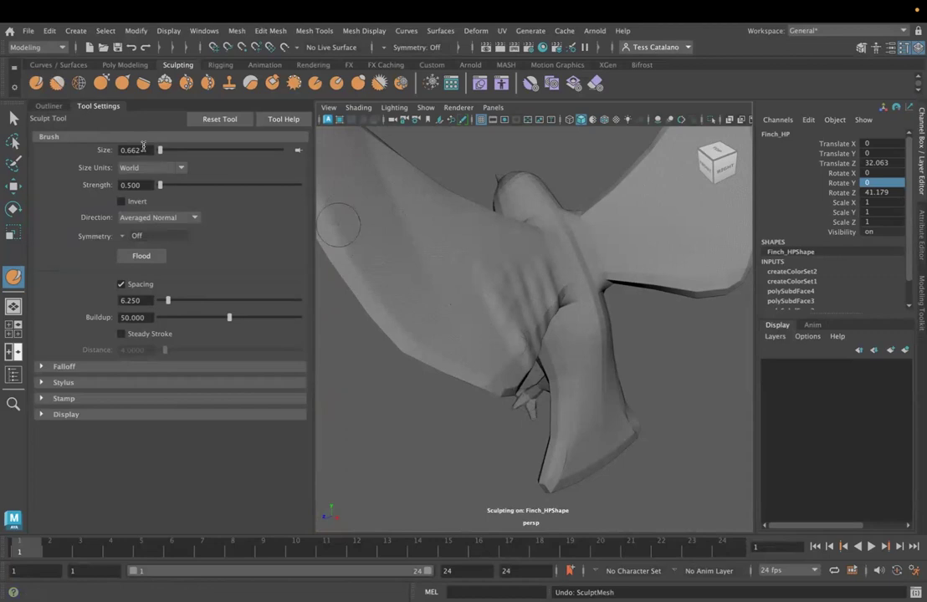
Step: Set the Sculpt tool's brush size to 0.5 and its strength to 0.1
{"action": "left_click_drag", "start_coordinate": [142, 149], "coordinate": [98, 146]}
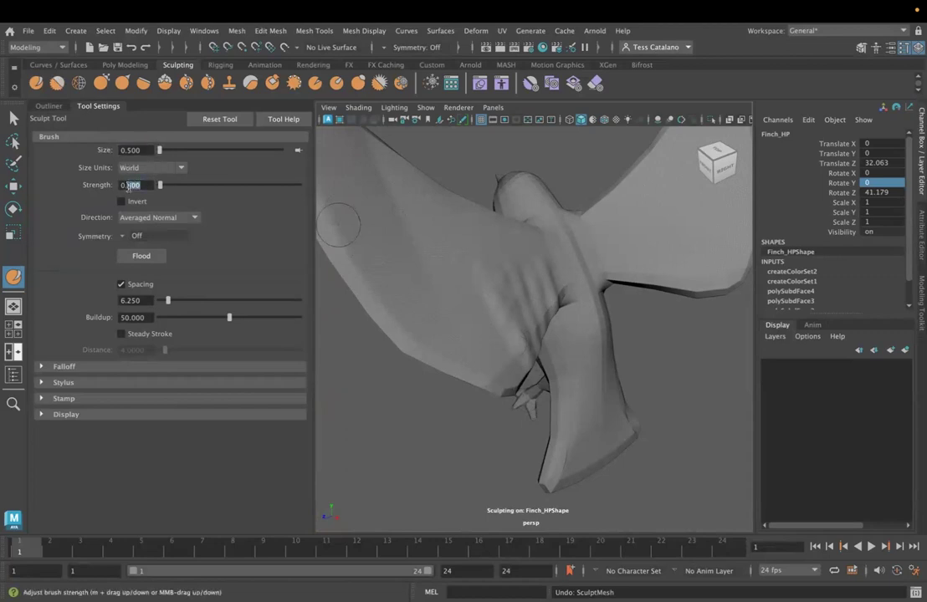
{"action": "type", "text": "1"}
{"action": "key", "text": "Return"}
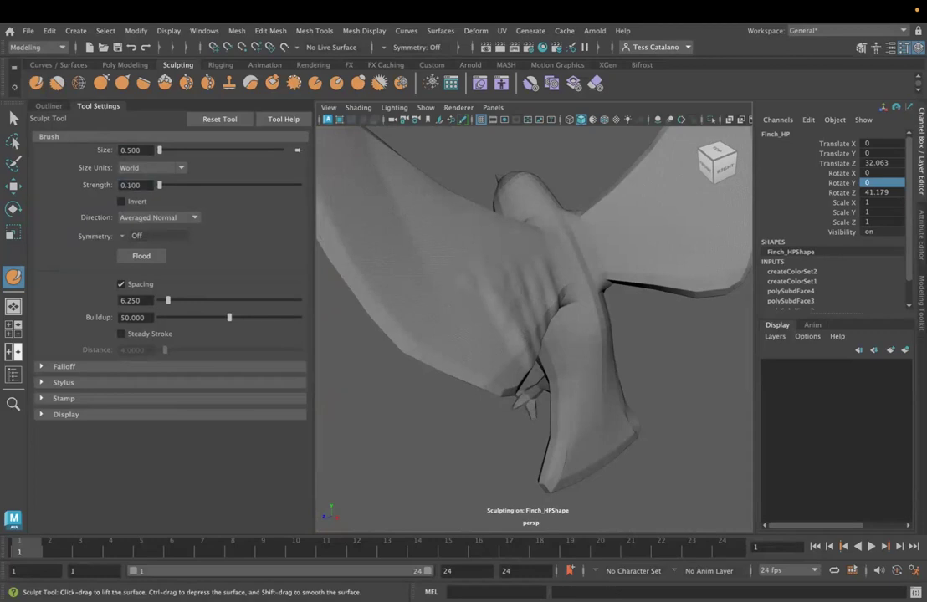
Step: Undo the last raised stroke on the wing and set the Sculpt tool's brush size to about 0.68
{"action": "key", "text": "ctrl+z"}
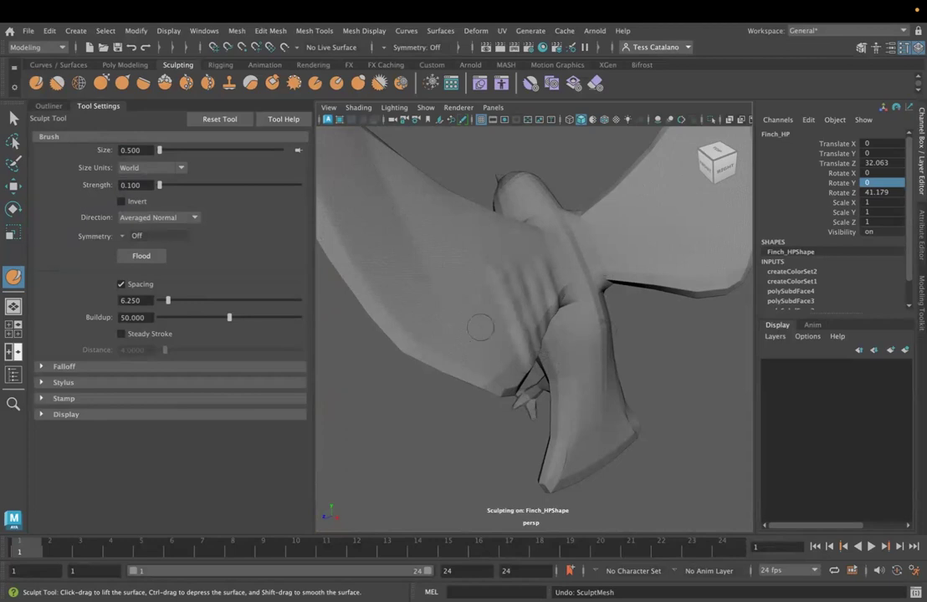
{"action": "key", "text": "b"}
{"action": "left_click_drag", "start_coordinate": [452, 297], "coordinate": [467, 292]}
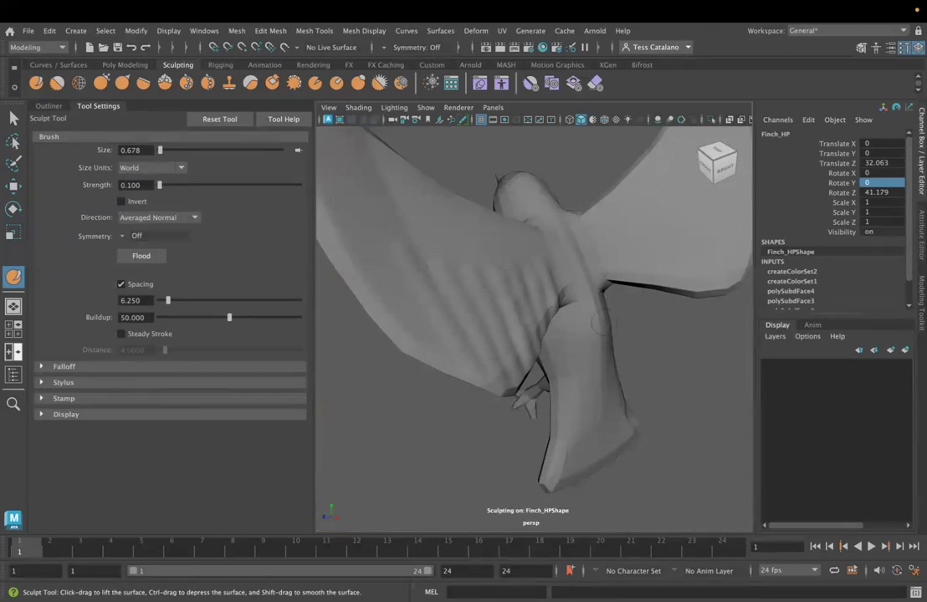
Step: Undo the test feather ridges sculpted across the wing near the body
{"action": "key", "text": "ctrl+z"}
{"action": "key", "text": "ctrl+z"}
{"action": "key", "text": "ctrl+z"}
{"action": "key", "text": "ctrl+z"}
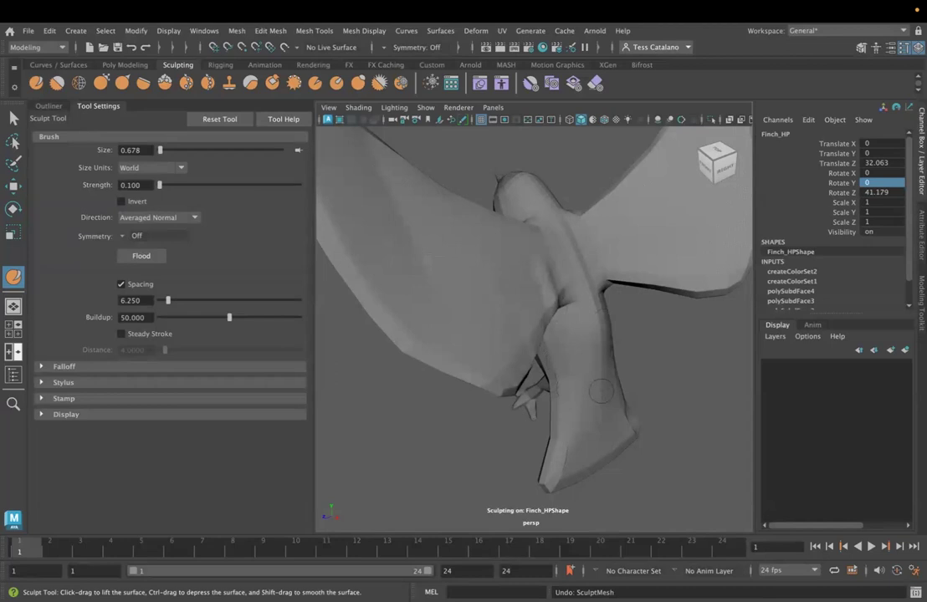
Step: Set the sculpting symmetry to Object Z so strokes are mirrored across both wings
{"action": "left_click_drag", "start_coordinate": [609, 358], "coordinate": [550, 314], "text": "alt"}
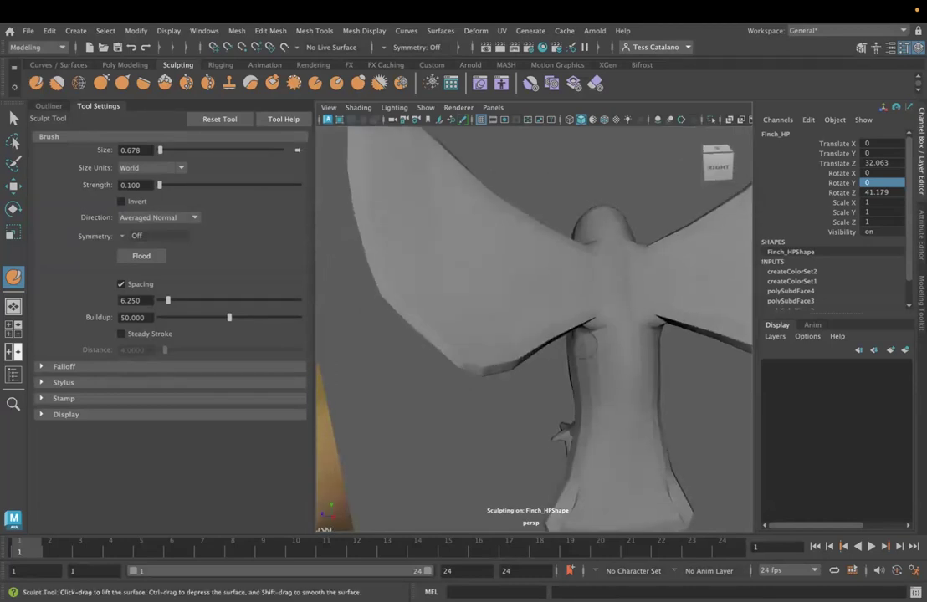
{"action": "middle_click_drag", "start_coordinate": [549, 315], "coordinate": [505, 329], "text": "alt"}
{"action": "left_click", "coordinate": [386, 48]}
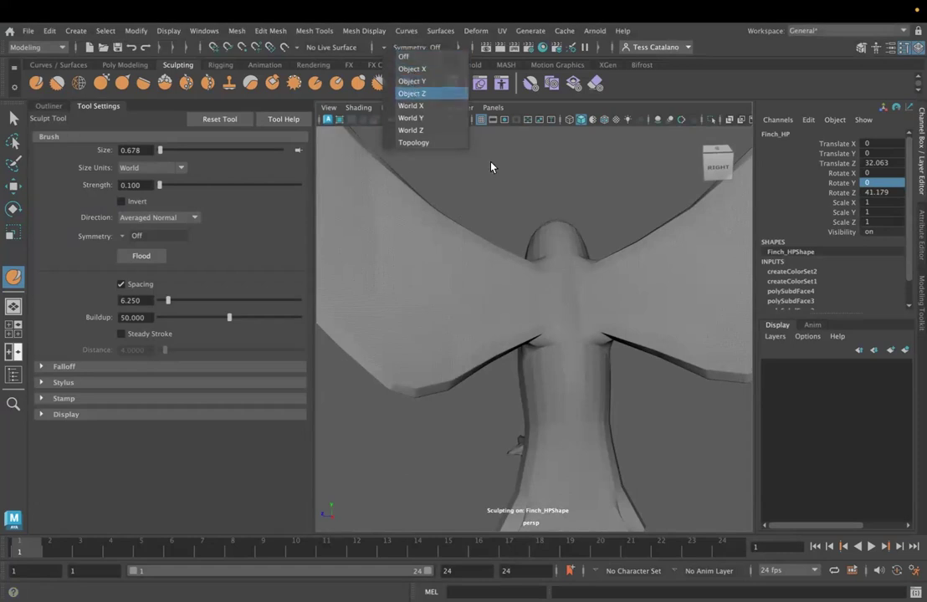
{"action": "left_click", "coordinate": [413, 94]}
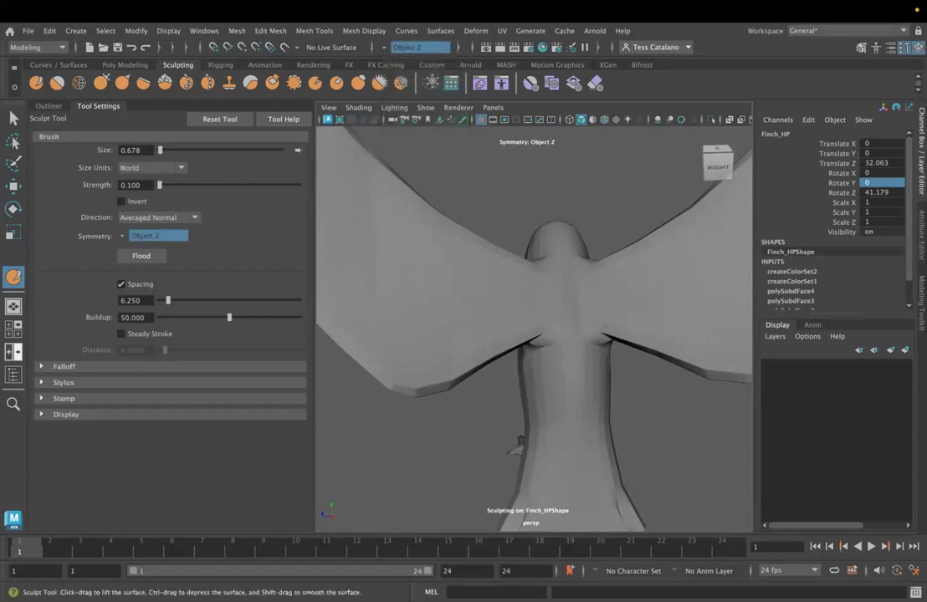